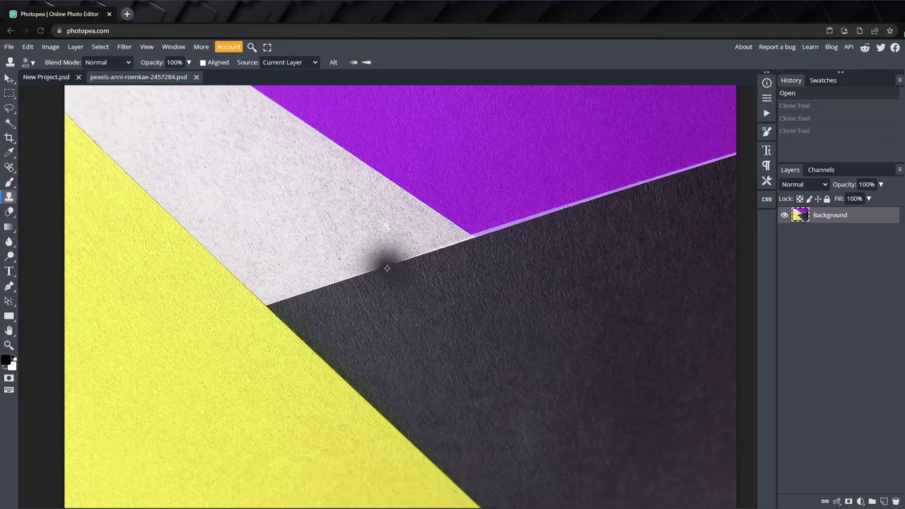
Paint a cloned patch onto the grey-purple corner of the sample image
mouse_move(382, 262)
mouse_down()
mouse_move(527, 213)
mouse_move(445, 222)
mouse_move(504, 177)
mouse_move(388, 192)
mouse_move(447, 196)
mouse_move(418, 168)
mouse_move(362, 157)
mouse_move(419, 170)
mouse_move(430, 143)
mouse_move(379, 124)
mouse_move(325, 140)
mouse_move(262, 103)
mouse_move(382, 103)
mouse_move(548, 201)
mouse_up()
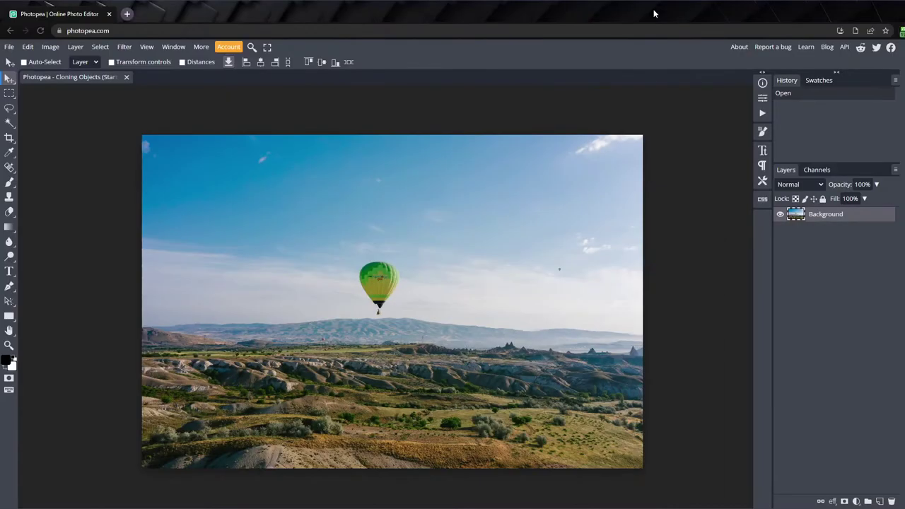
Duplicate the balloon photo's Background layer into Layer 1
right_click(833, 220)
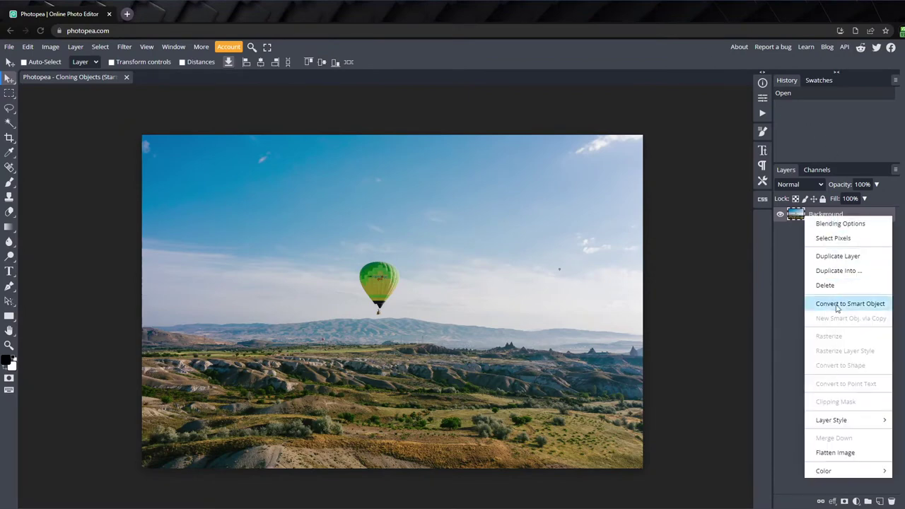
click(838, 256)
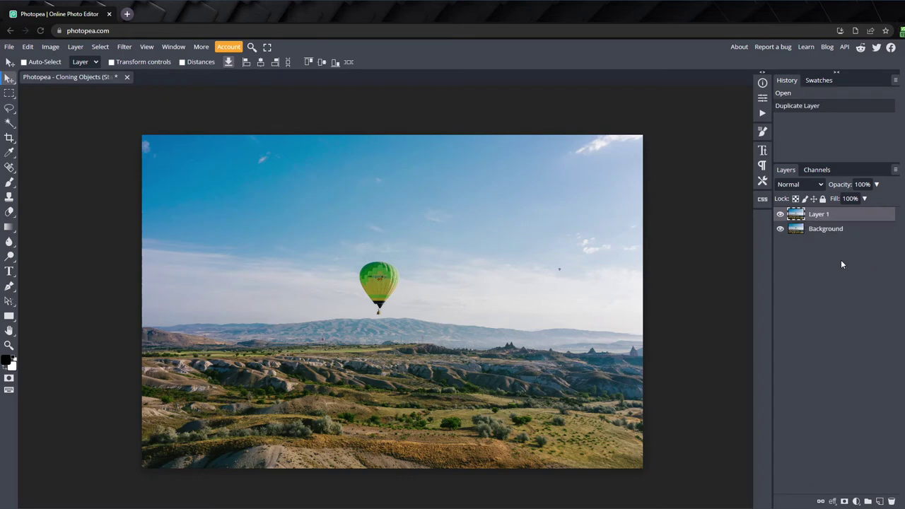
With a 35 px Clone Stamp, stamp a copy of the distant balloon just left of it
click(8, 198)
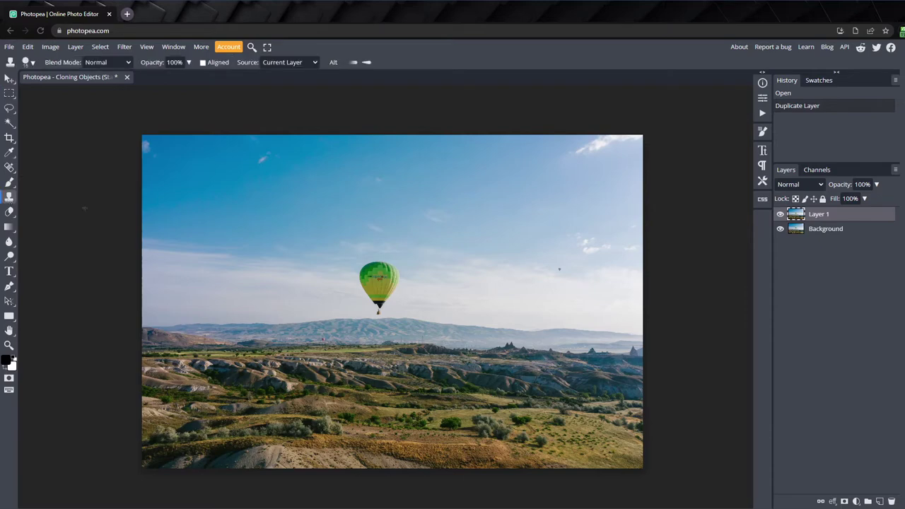
scroll(560, 268, up, 10)
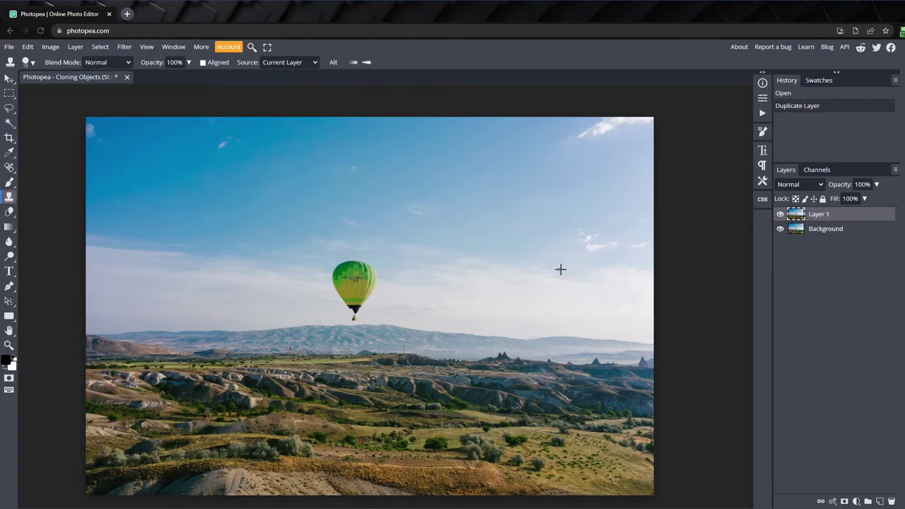
scroll(560, 268, up, 2)
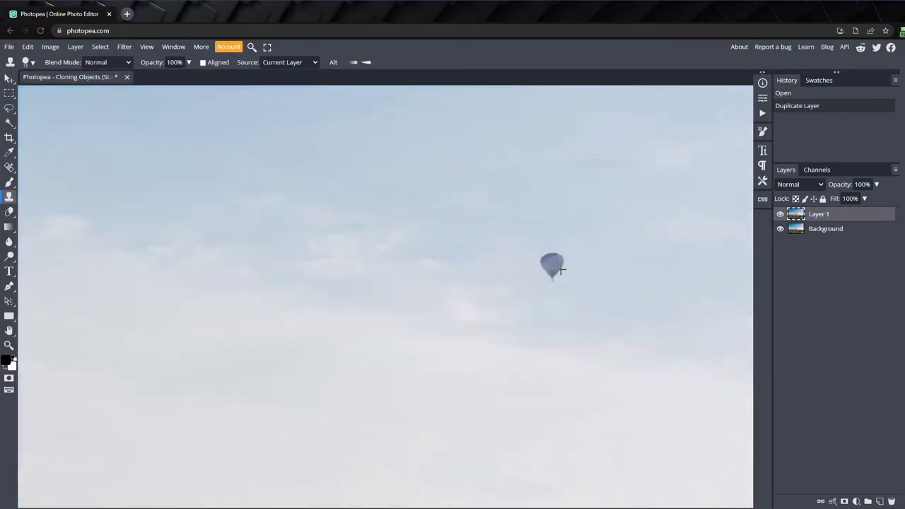
right_click(552, 263)
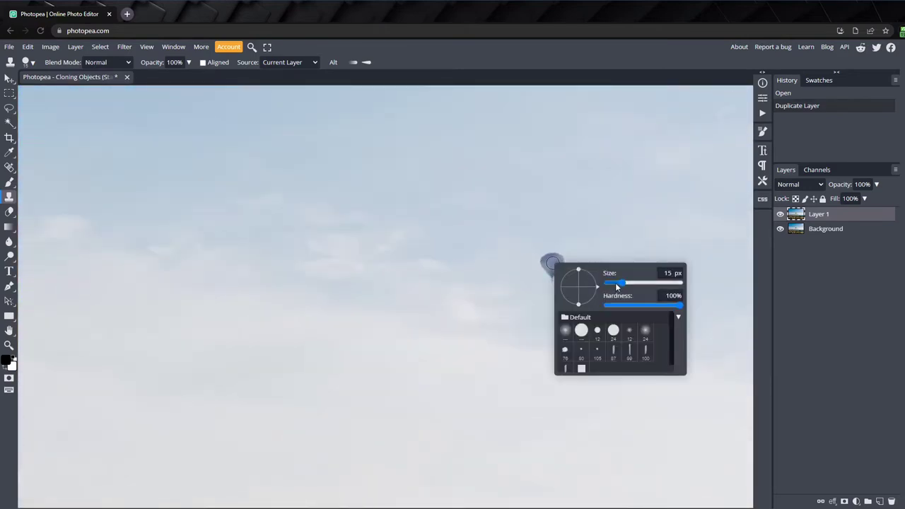
drag(626, 284, 628, 283)
click(638, 243)
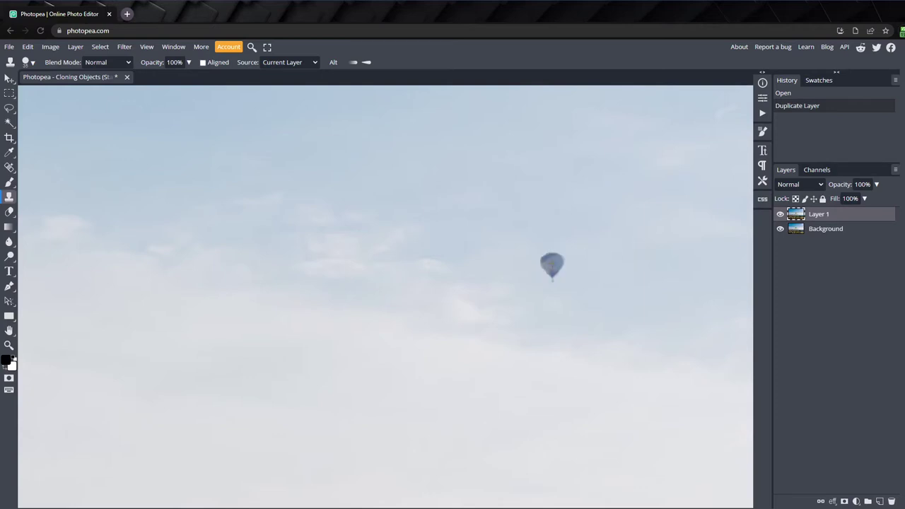
mouse_move(519, 259)
mouse_down()
mouse_move(488, 256)
mouse_move(484, 243)
mouse_move(483, 260)
mouse_up()
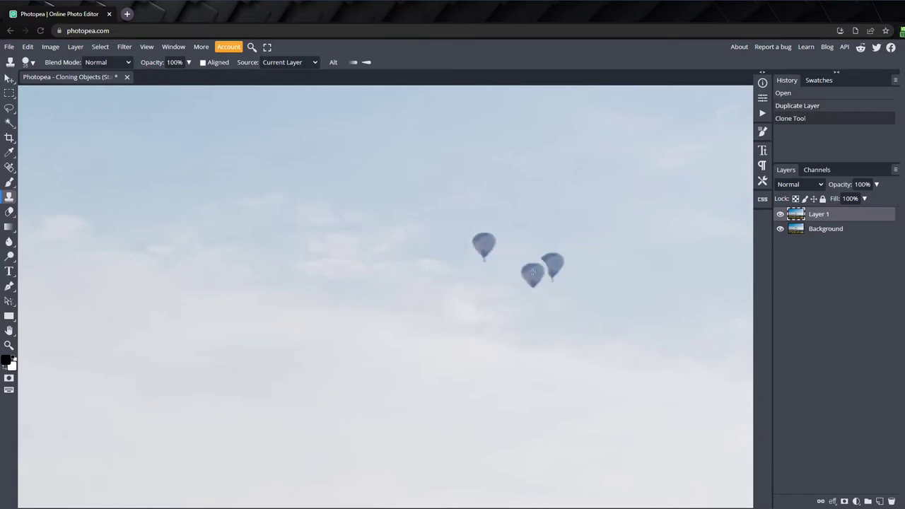
Stamp small balloon copies at the upper right, upper left, lower left and lower right of the sky
click(649, 203)
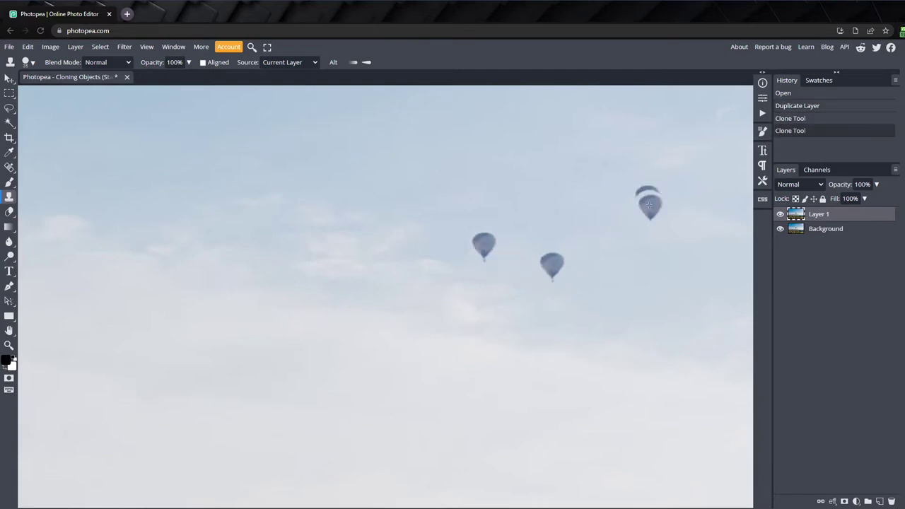
click(347, 174)
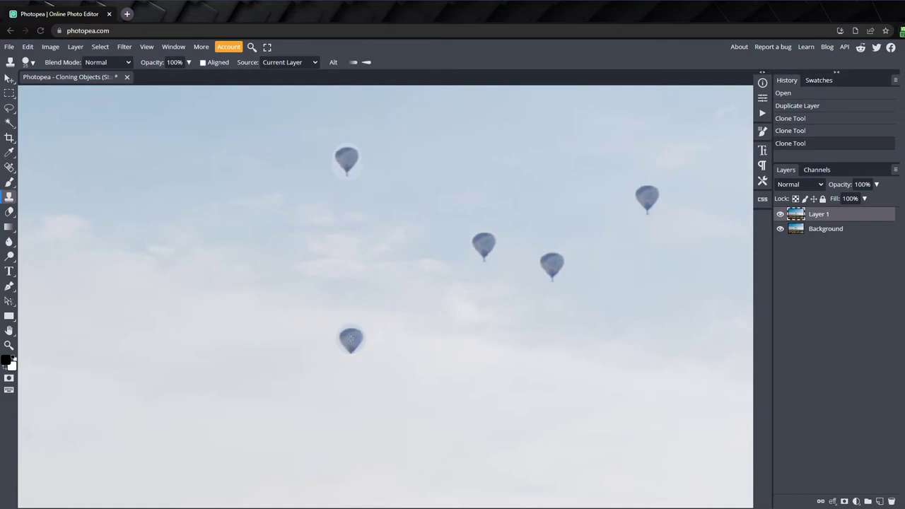
drag(351, 339, 350, 354)
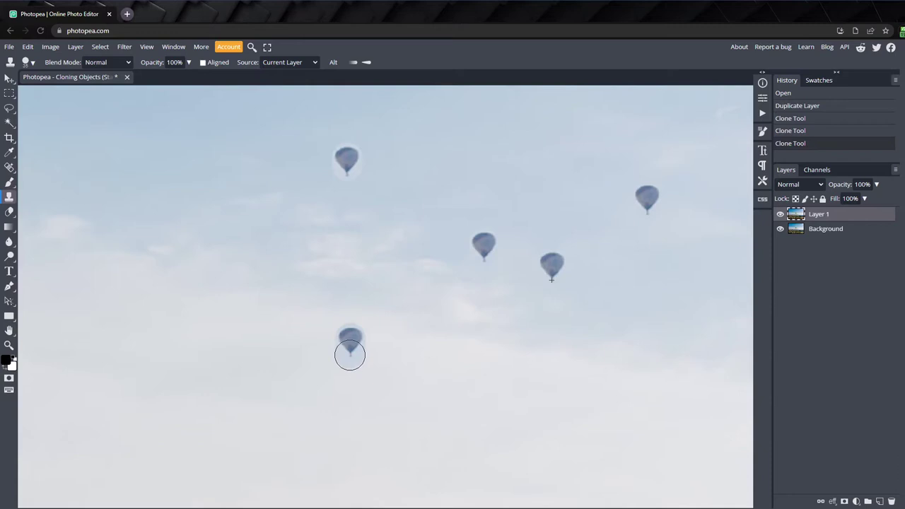
click(478, 340)
Undo the last stray balloon copy, zoom in on the large green balloon, and add empty Layer 2
key(ctrl+z)
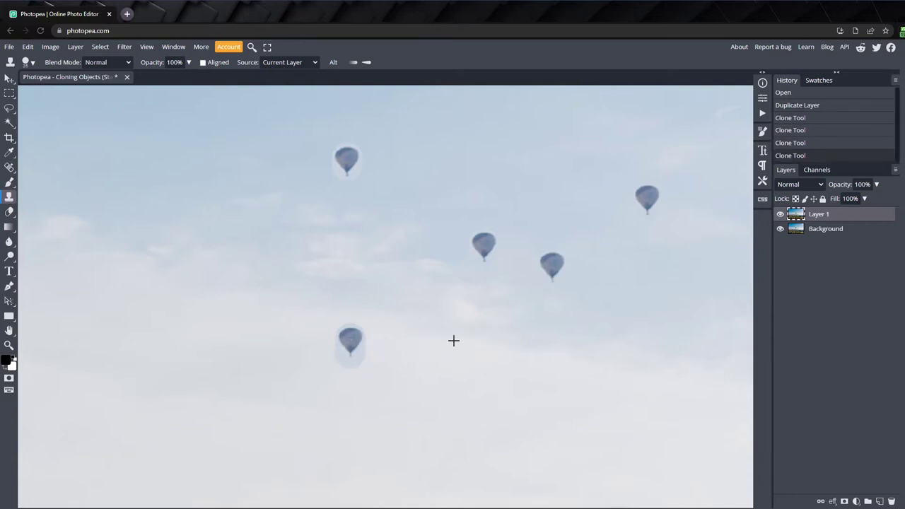
scroll(453, 339, down, 3)
scroll(485, 349, down, 3)
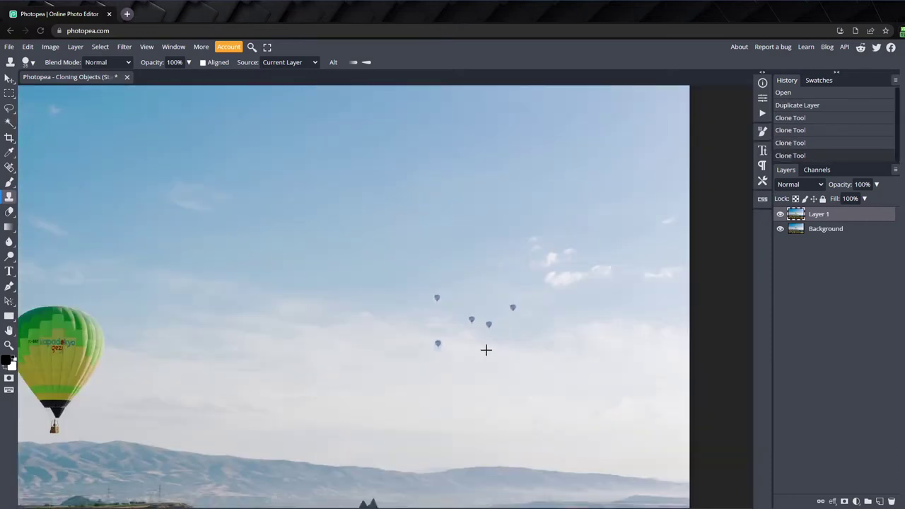
scroll(485, 350, down, 4)
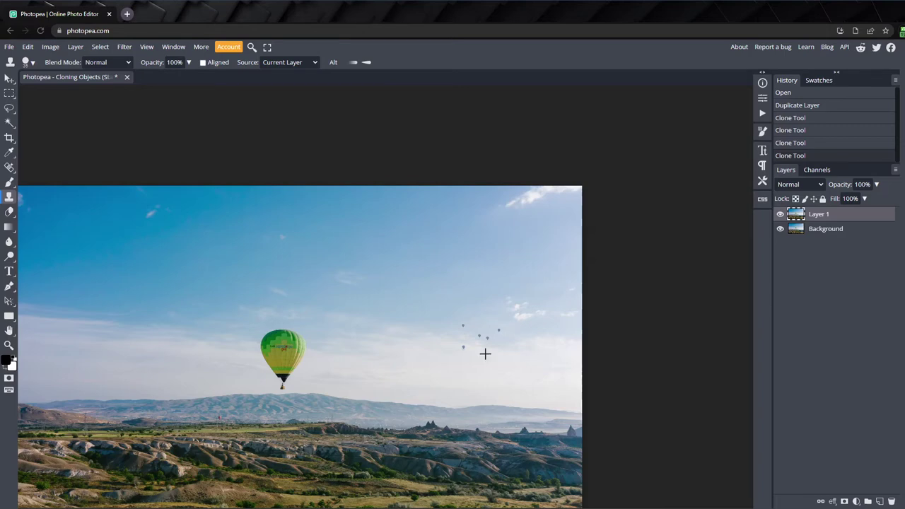
scroll(485, 354, up, 5)
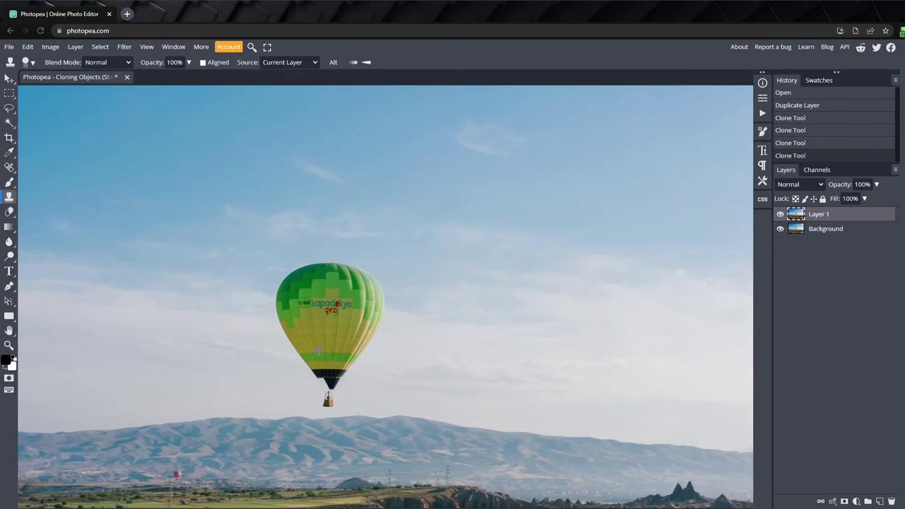
scroll(318, 351, up, 1)
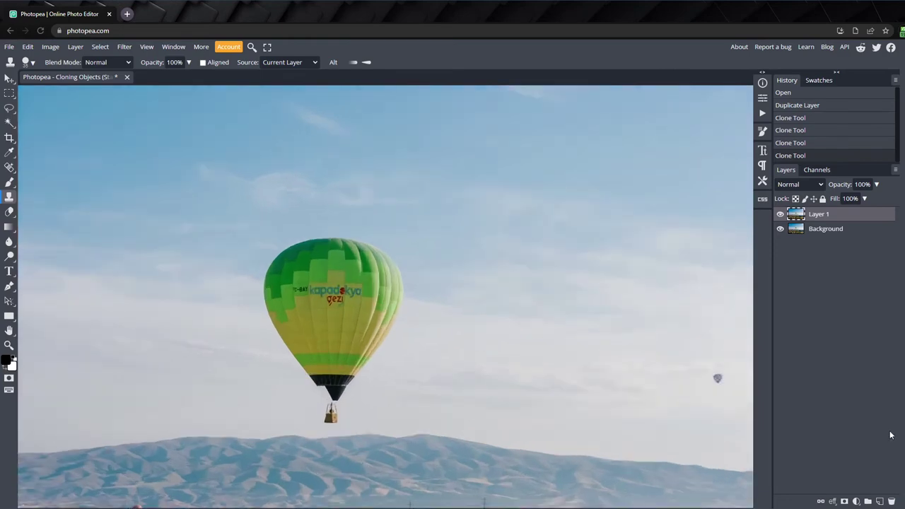
click(879, 501)
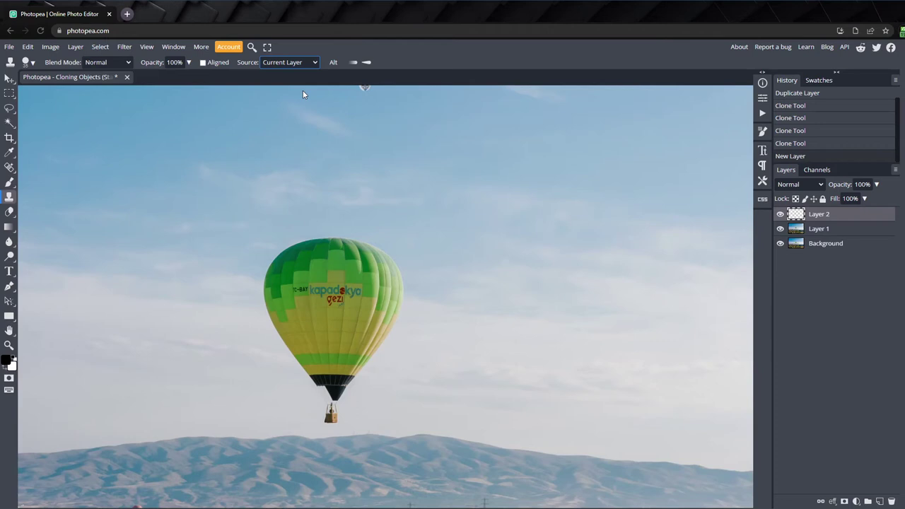
Set the Clone Stamp to sample from All Layers
click(302, 94)
Enlarge the clone brush to 340 px or more
right_click(590, 295)
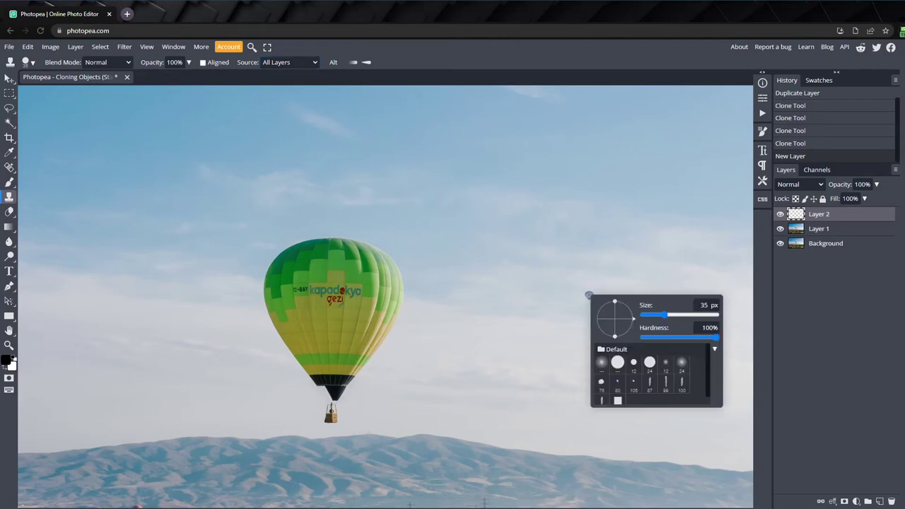
drag(665, 314, 697, 319)
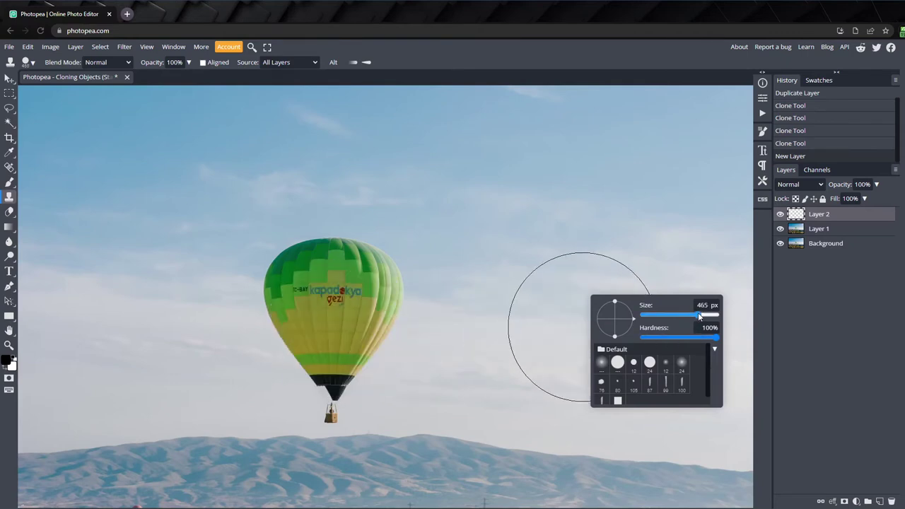
drag(698, 314, 707, 316)
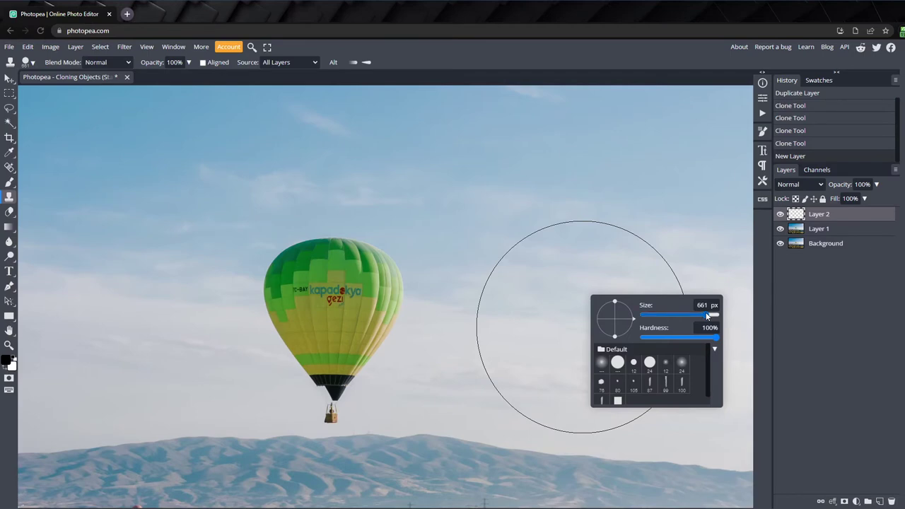
click(431, 91)
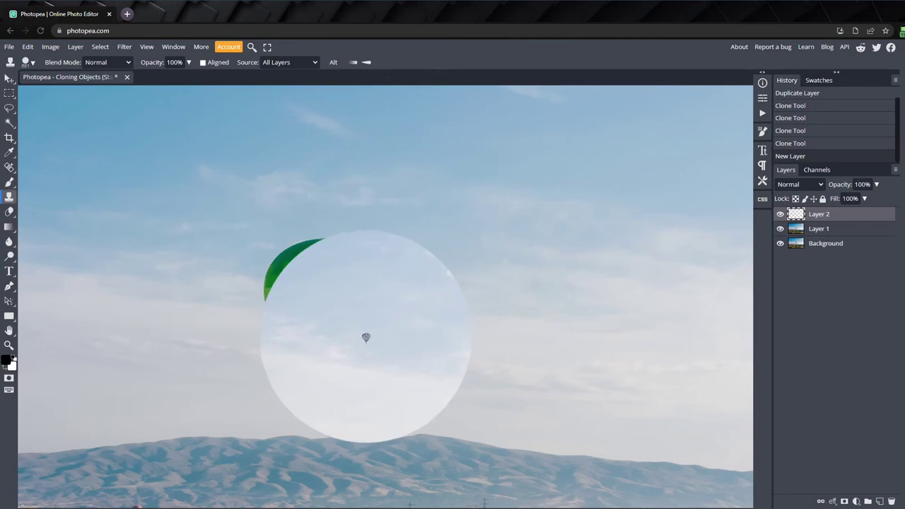
Stamp copies of the green balloon to its right on Layer 2, undoing the stroke that cut the original
alt+click(321, 331)
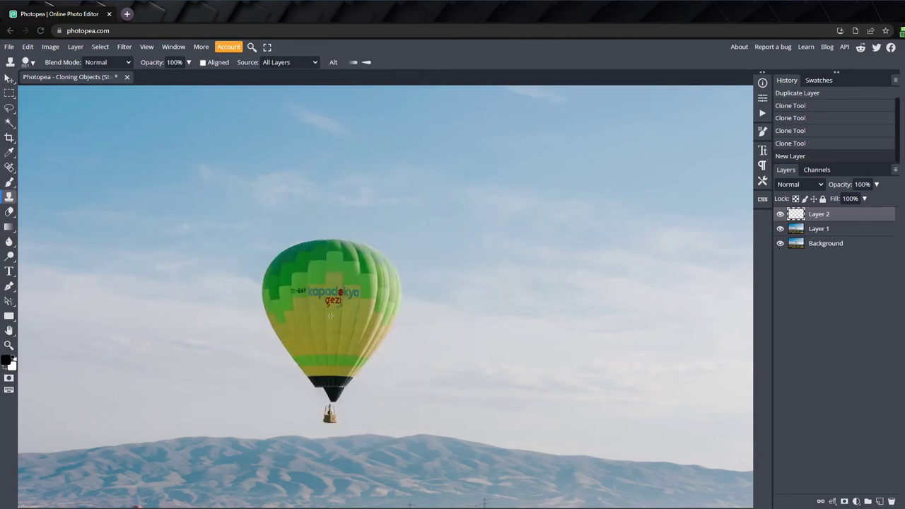
drag(410, 303, 412, 289)
key(ctrl+z)
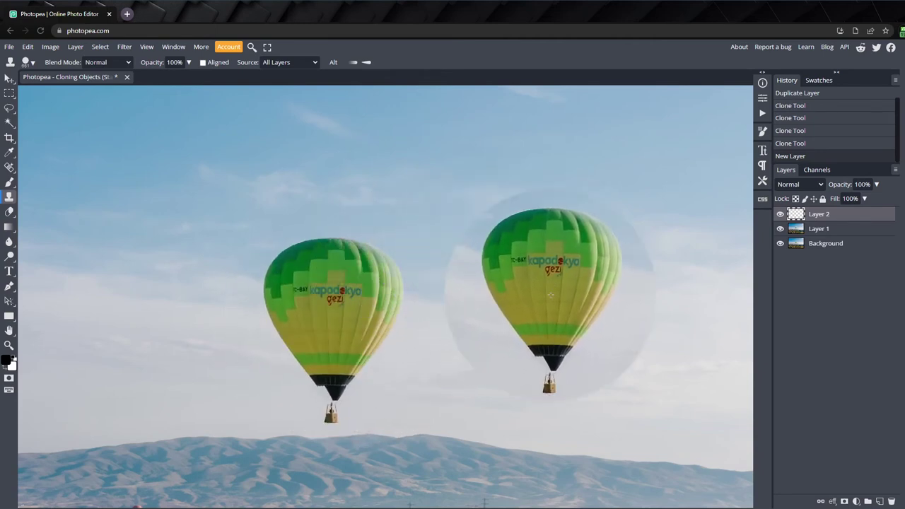
click(550, 295)
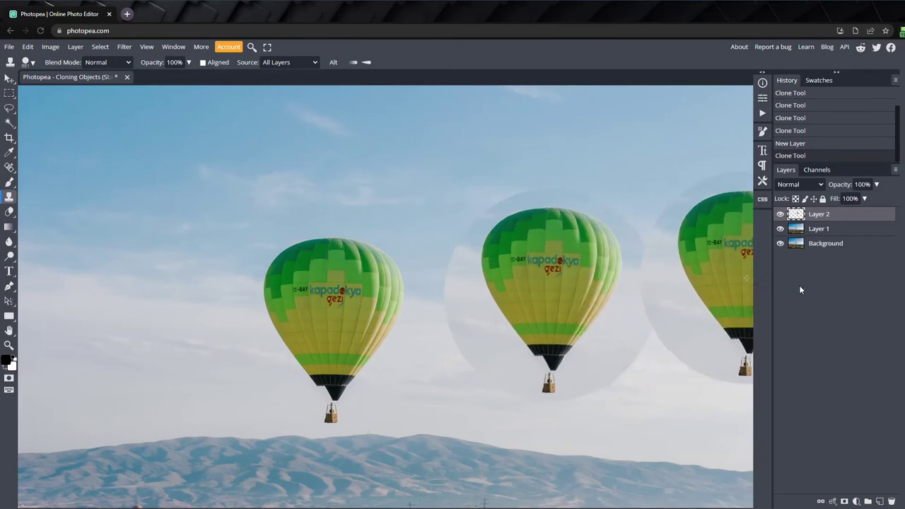
Move Layer 2's cloned balloon into the upper-left sky and add a layer mask to it
scroll(142, 290, down, 3)
scroll(142, 290, down, 2)
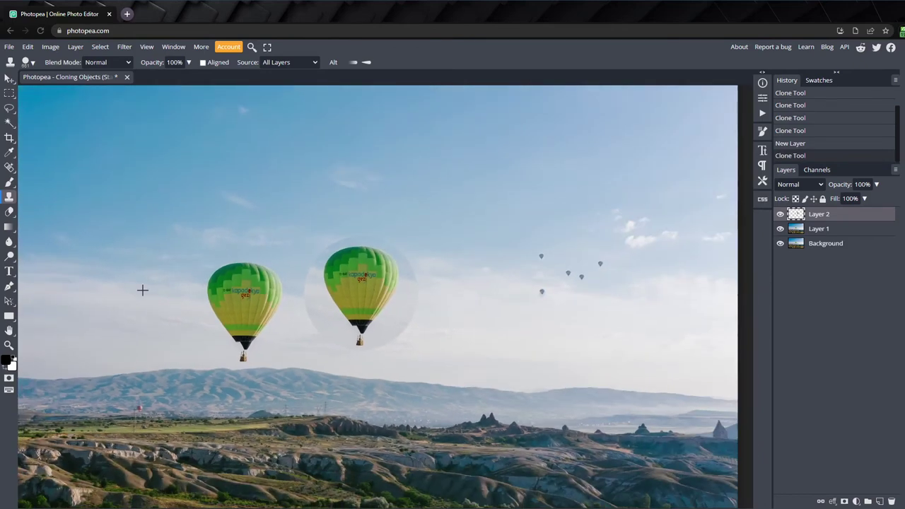
key(v)
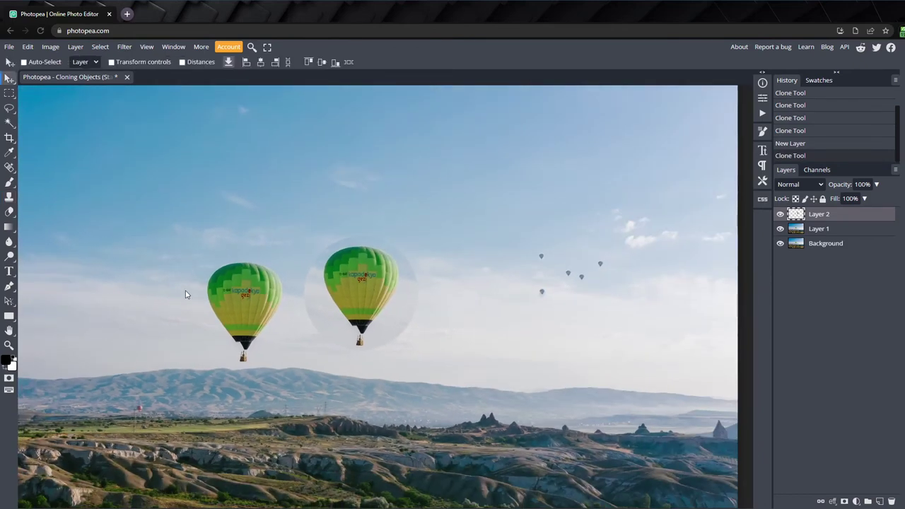
mouse_move(356, 295)
mouse_down()
mouse_move(152, 212)
mouse_move(128, 182)
mouse_up()
click(127, 178)
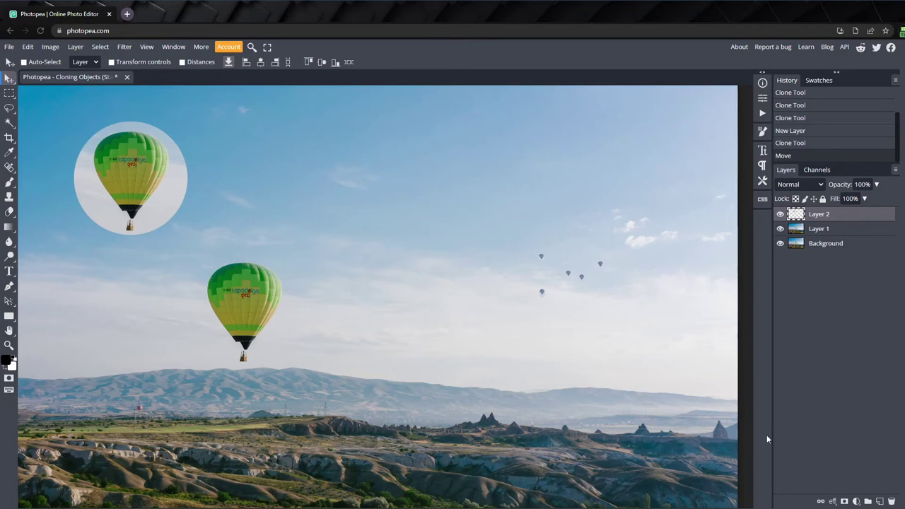
click(845, 501)
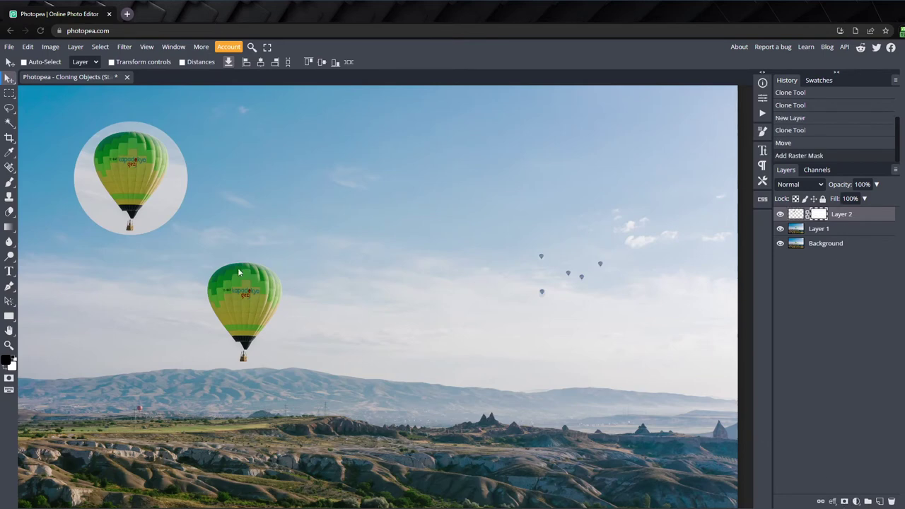
Set up a soft 94 px brush for painting on the mask
key(b)
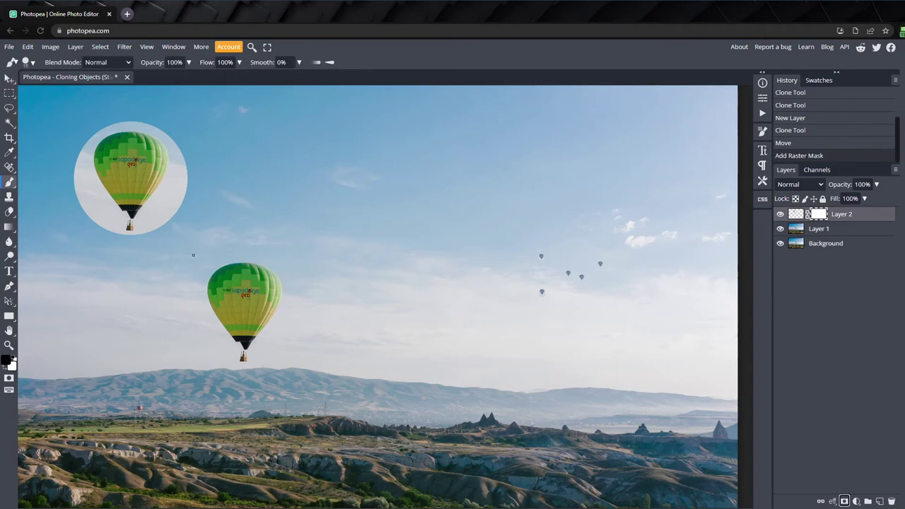
scroll(64, 259, up, 5)
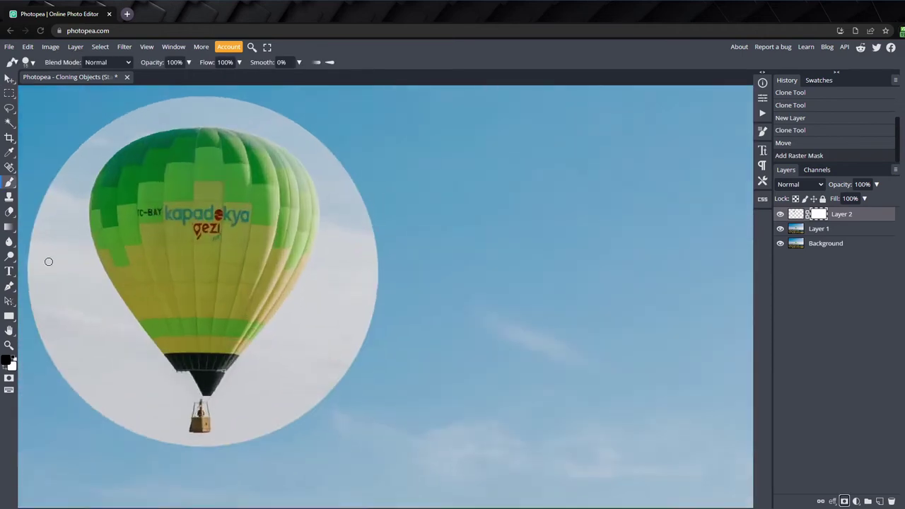
right_click(330, 277)
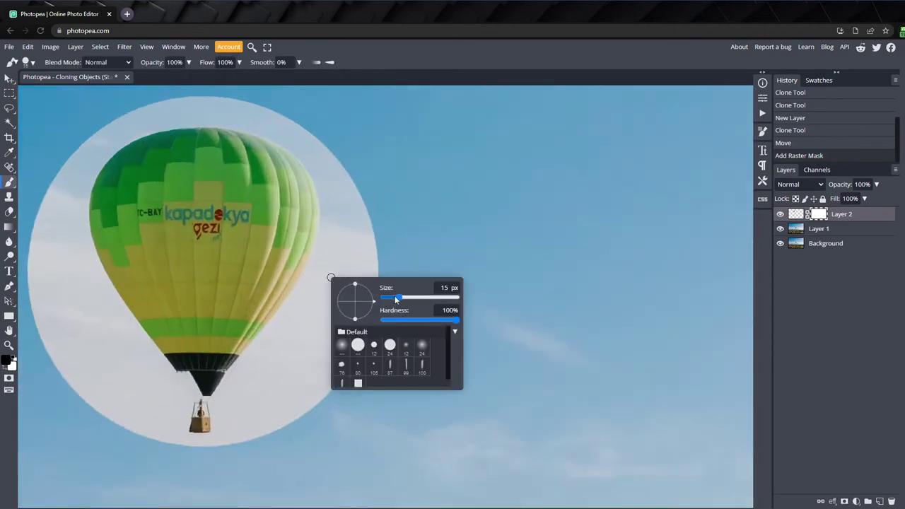
drag(400, 296, 414, 296)
drag(459, 320, 404, 322)
Paint black on the mask to hide the pale circular halo around the cloned balloon
mouse_move(363, 244)
mouse_down()
mouse_move(313, 374)
mouse_move(240, 428)
mouse_up()
drag(324, 331, 334, 154)
mouse_move(212, 96)
mouse_down()
mouse_move(316, 139)
mouse_move(346, 221)
mouse_move(323, 283)
mouse_move(246, 398)
mouse_move(162, 438)
mouse_move(110, 422)
mouse_move(28, 241)
mouse_move(44, 188)
mouse_move(225, 99)
mouse_move(166, 106)
mouse_move(73, 161)
mouse_move(71, 271)
mouse_move(152, 445)
mouse_up()
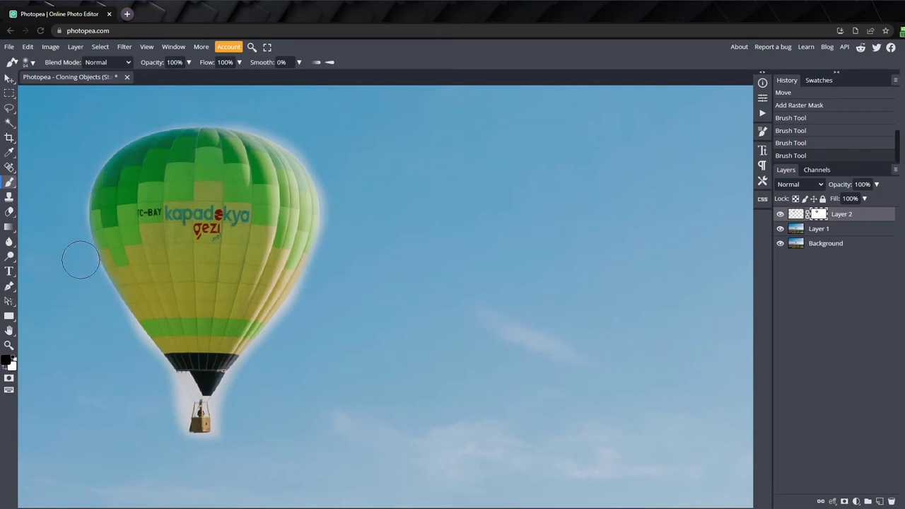
drag(77, 259, 410, 202)
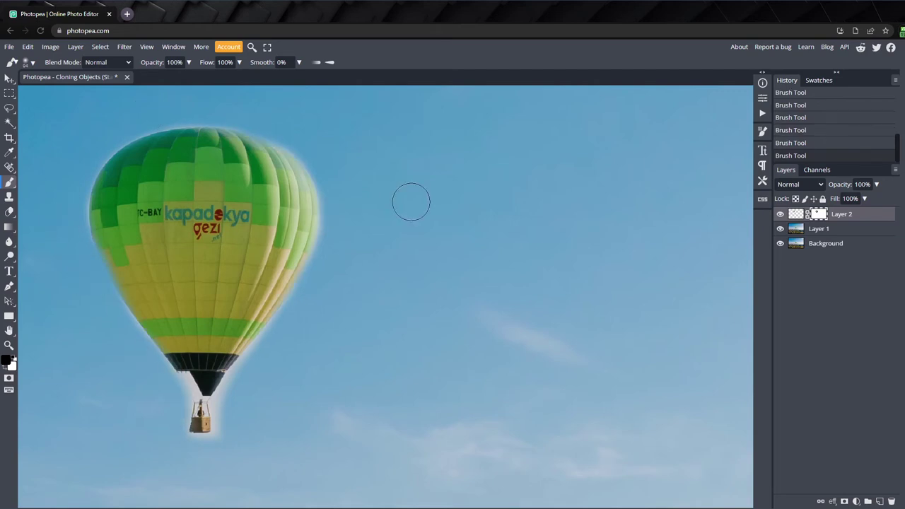
click(6, 369)
Restore the balloon's clipped edges with a 76 px, 63% hard white brush, then shift it down-left
right_click(391, 264)
click(459, 308)
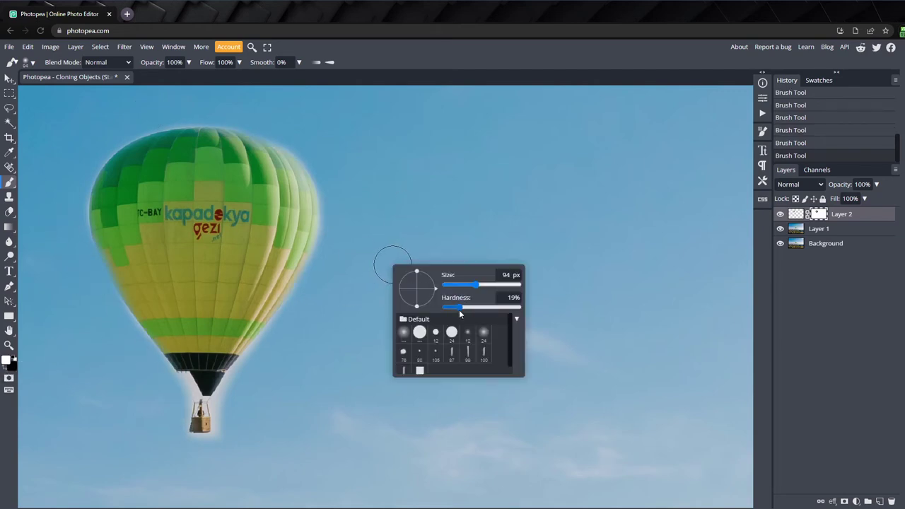
mouse_move(459, 309)
mouse_down()
mouse_move(499, 309)
mouse_move(490, 308)
mouse_move(495, 285)
mouse_move(461, 285)
mouse_up()
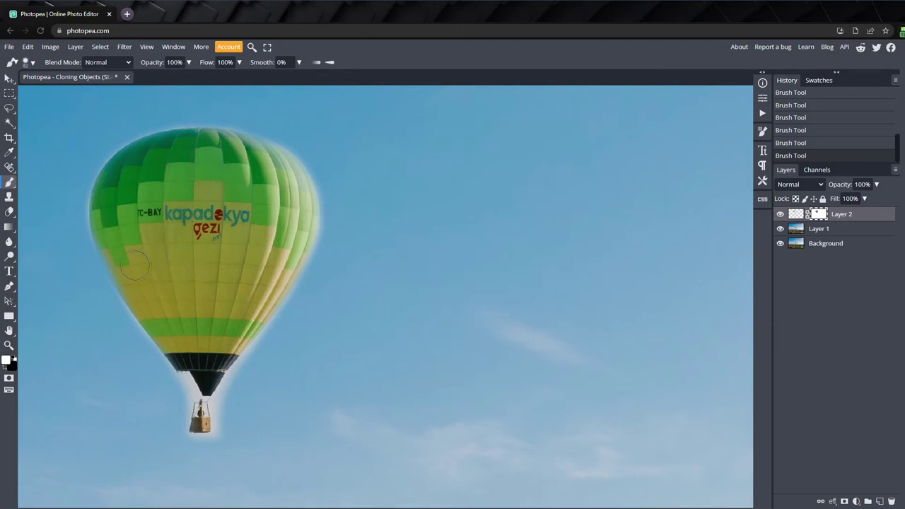
mouse_move(136, 265)
mouse_down()
mouse_move(107, 256)
mouse_move(96, 239)
mouse_move(127, 280)
mouse_move(112, 249)
mouse_move(103, 258)
mouse_up()
mouse_move(274, 169)
mouse_down()
mouse_move(301, 199)
mouse_move(303, 242)
mouse_move(266, 306)
mouse_up()
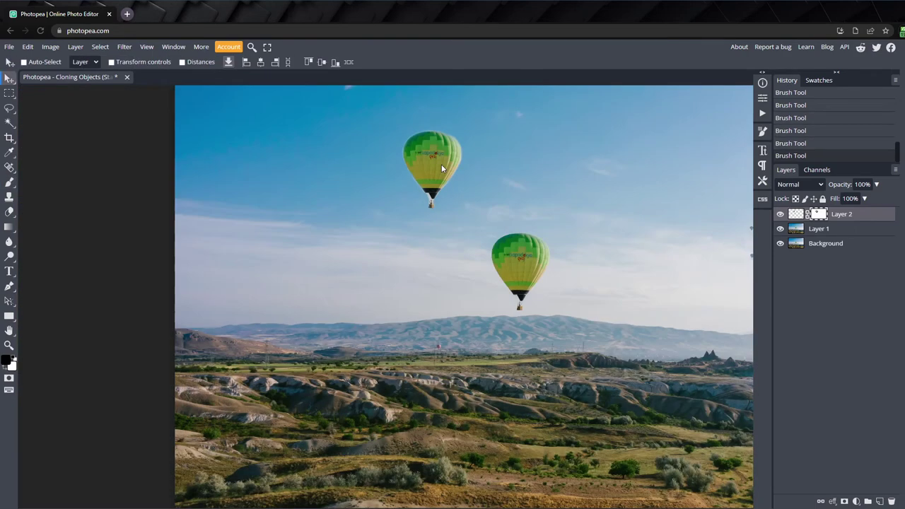
drag(441, 168, 413, 218)
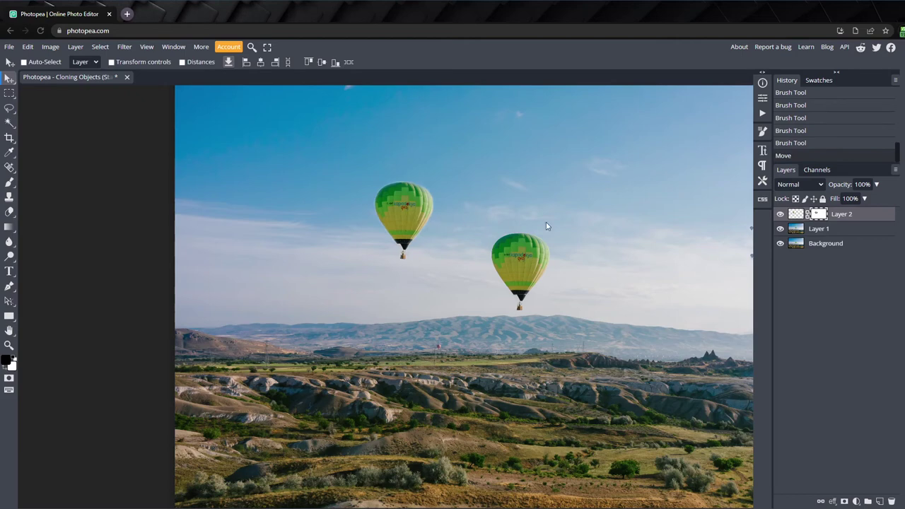
Convert Layer 2 to a smart object and move its balloon up and left of the original
right_click(844, 217)
click(860, 300)
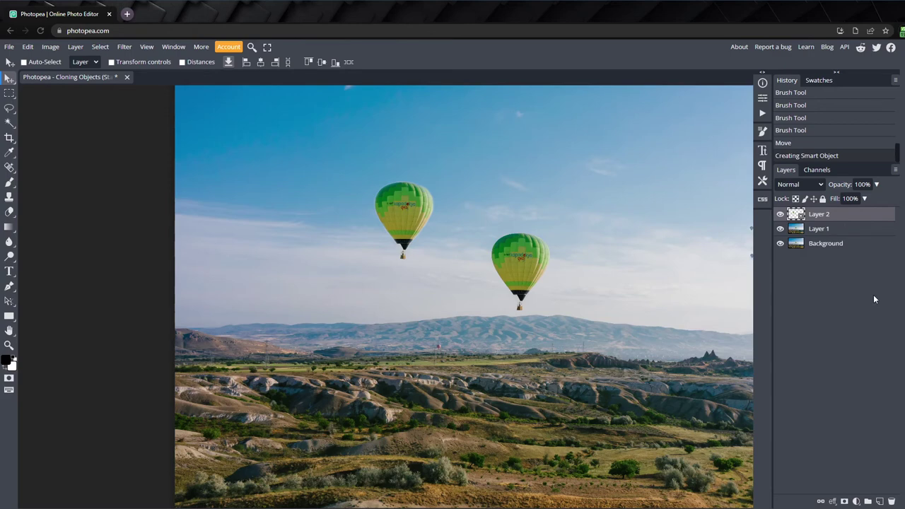
drag(404, 202, 690, 259)
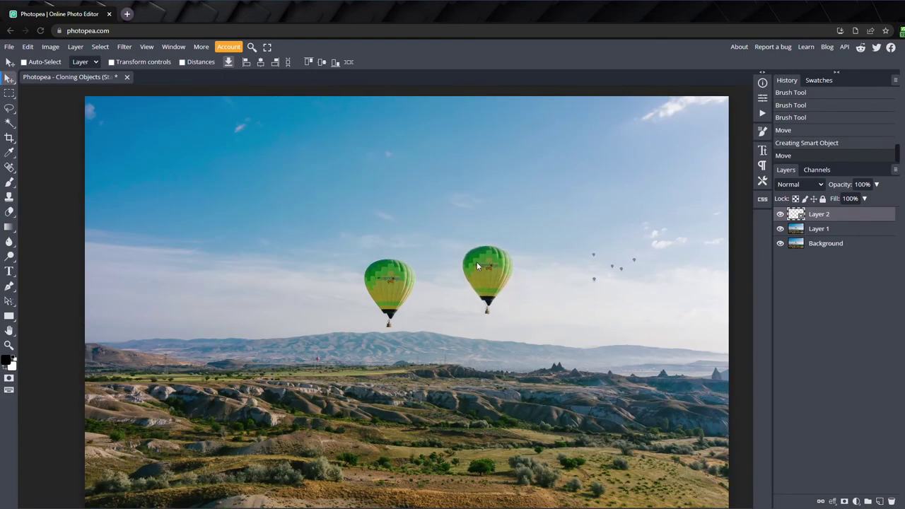
drag(477, 266, 265, 236)
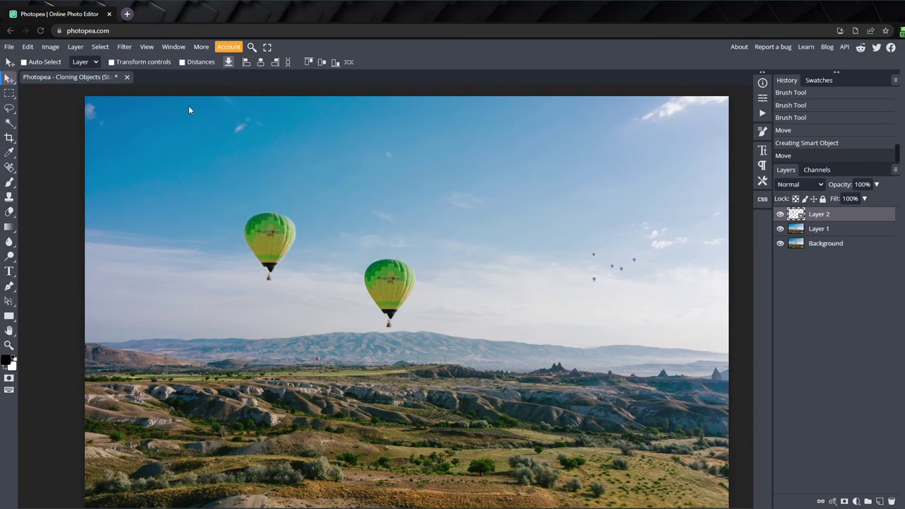
Scale the cloned balloon on Layer 2 down to 72.18% with Free Transform and commit it
click(112, 62)
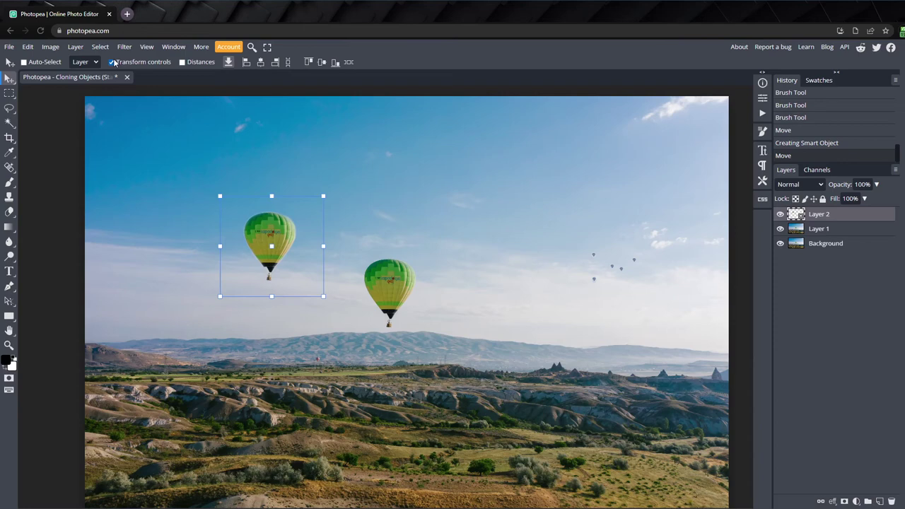
click(272, 248)
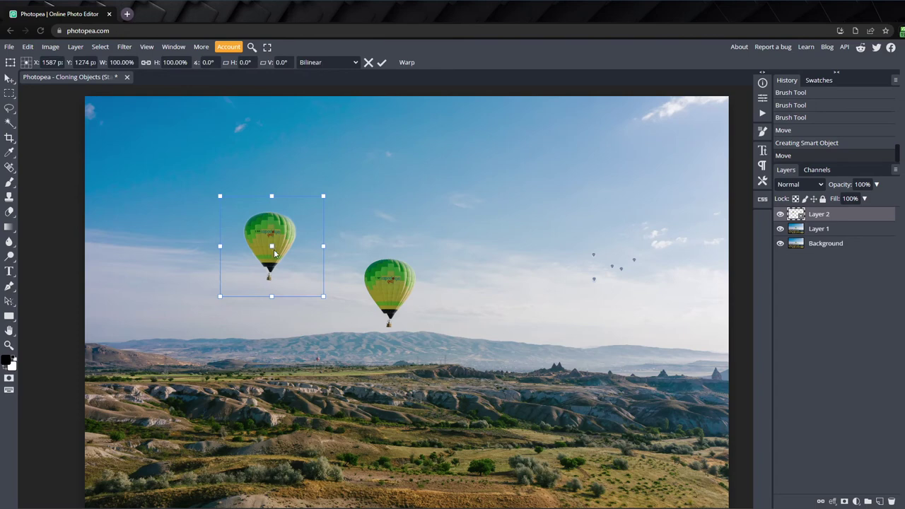
drag(326, 310, 388, 368)
drag(220, 196, 248, 224)
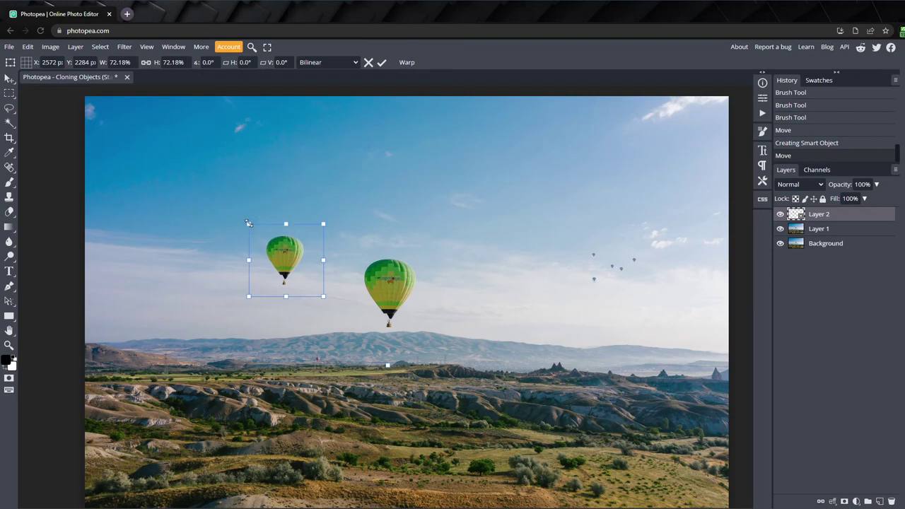
click(382, 63)
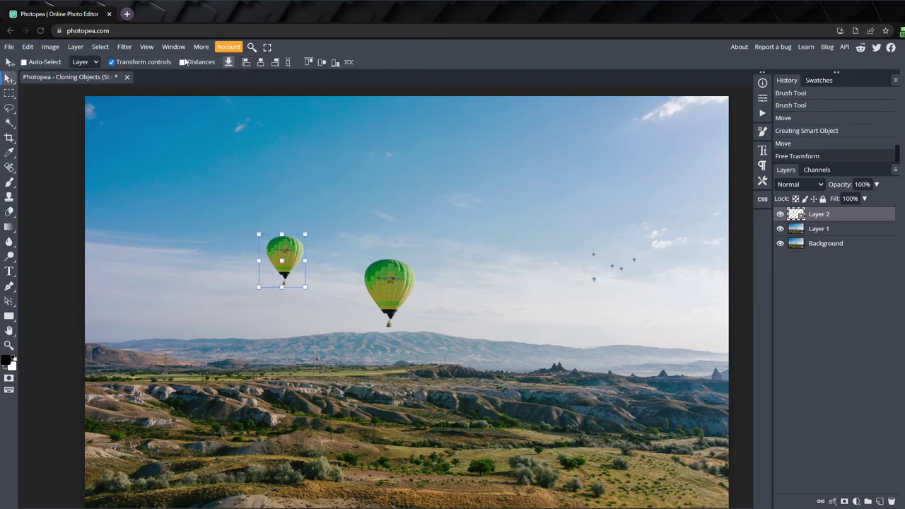
click(113, 63)
scroll(308, 264, up, 5)
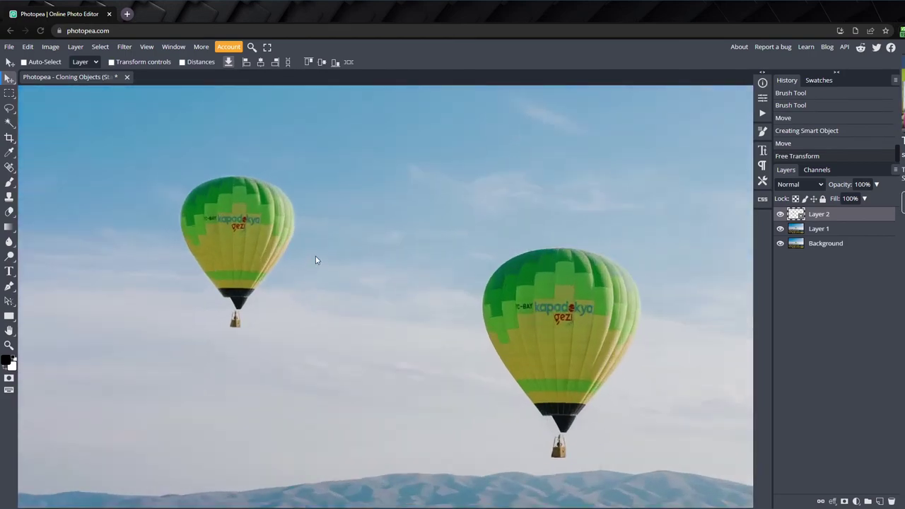
Apply a Gaussian Blur with a 1.2 px radius to the cloned balloon on Layer 2
click(129, 47)
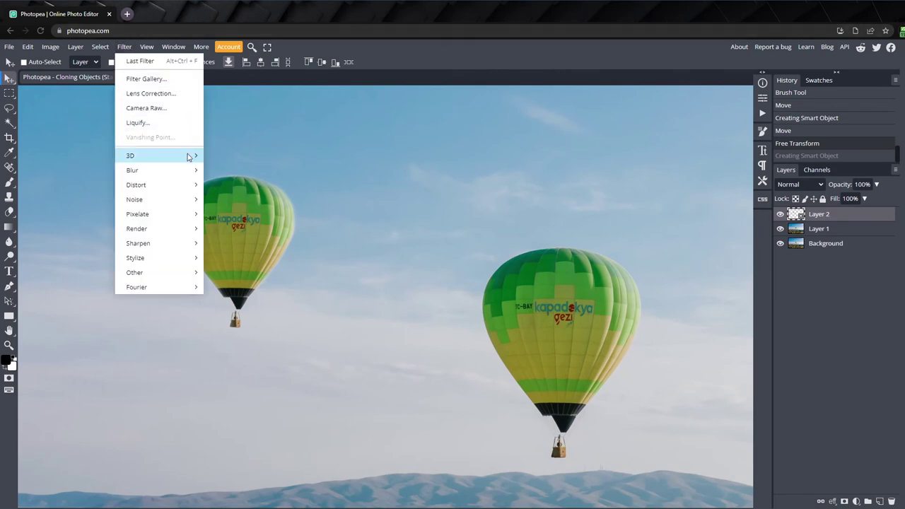
mouse_move(188, 170)
click(234, 229)
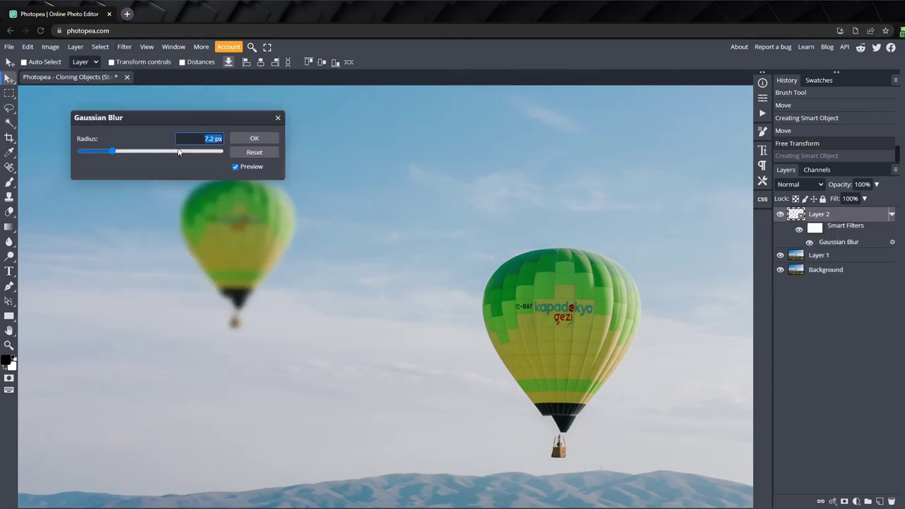
drag(123, 152, 98, 151)
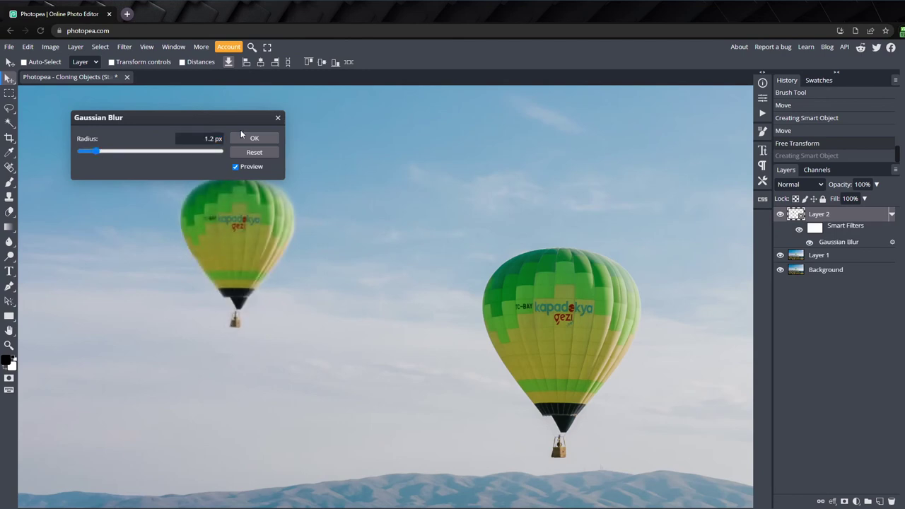
click(256, 139)
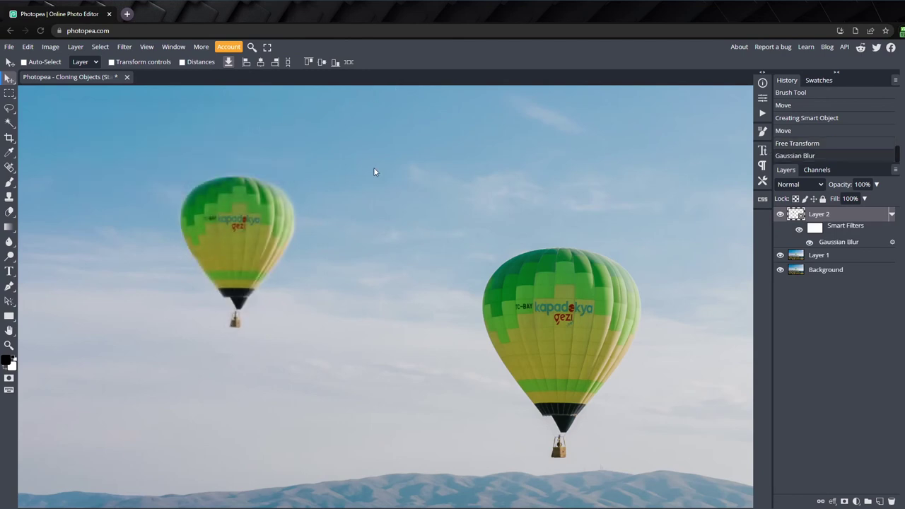
Duplicate Layer 2 and move the balloon copy down and left in the sky
scroll(421, 262, down, 2)
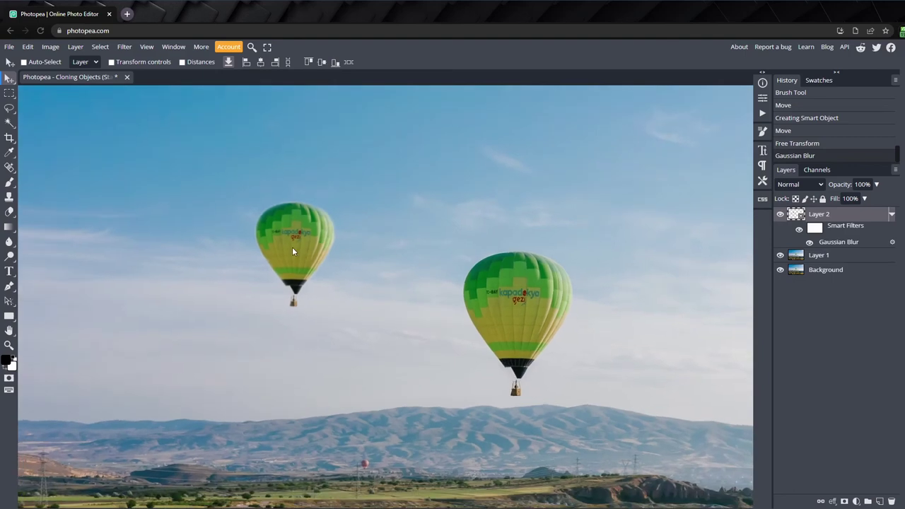
key(ctrl+j)
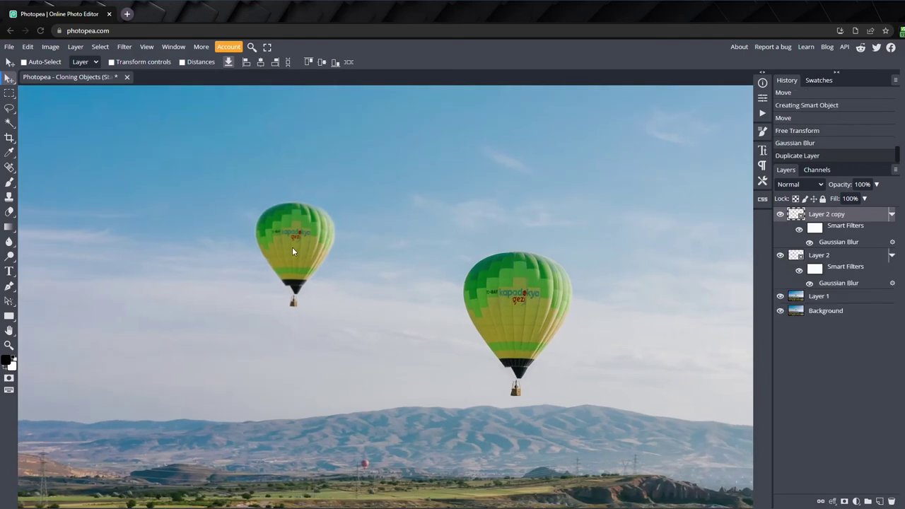
drag(295, 241, 184, 281)
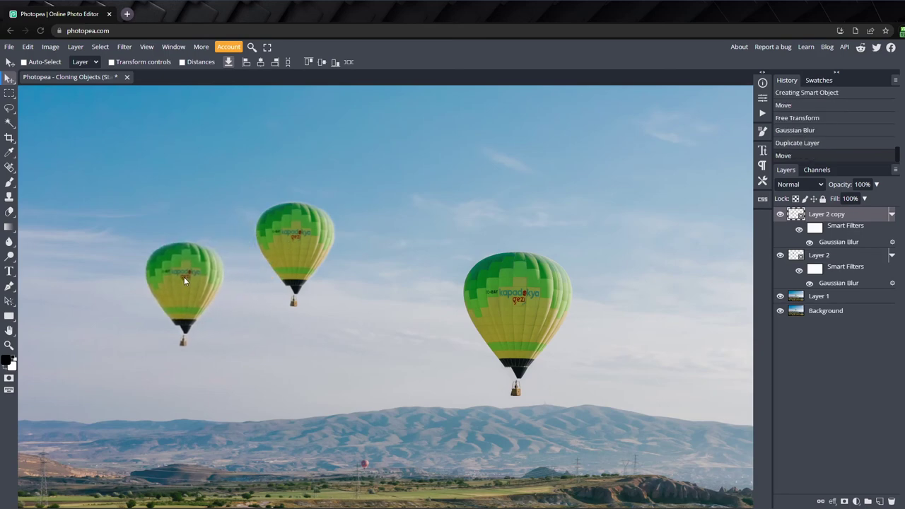
Scale the balloon copy down to about 47% and commit the transform
click(111, 63)
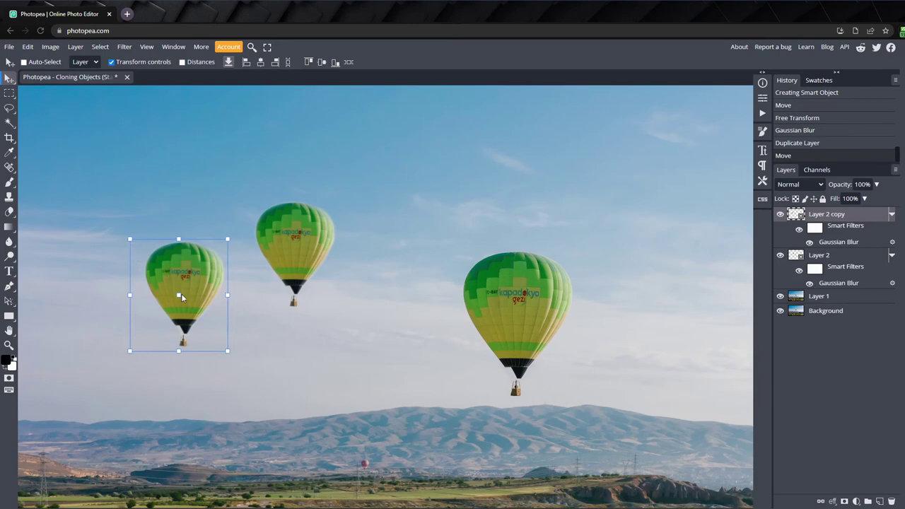
key(ctrl+t)
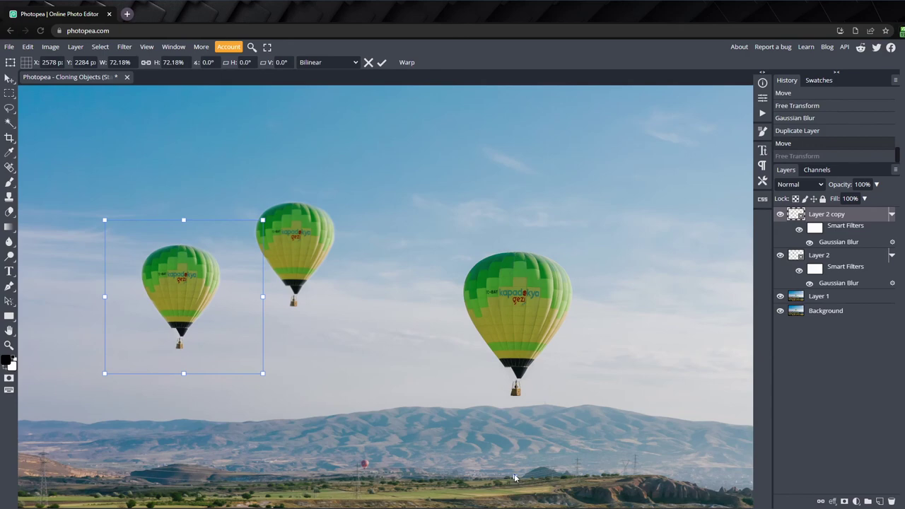
drag(104, 221, 160, 271)
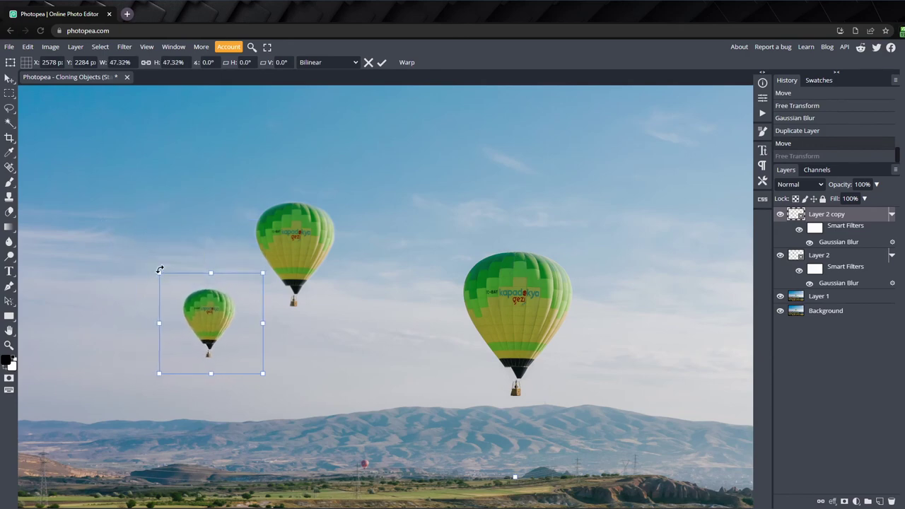
click(381, 62)
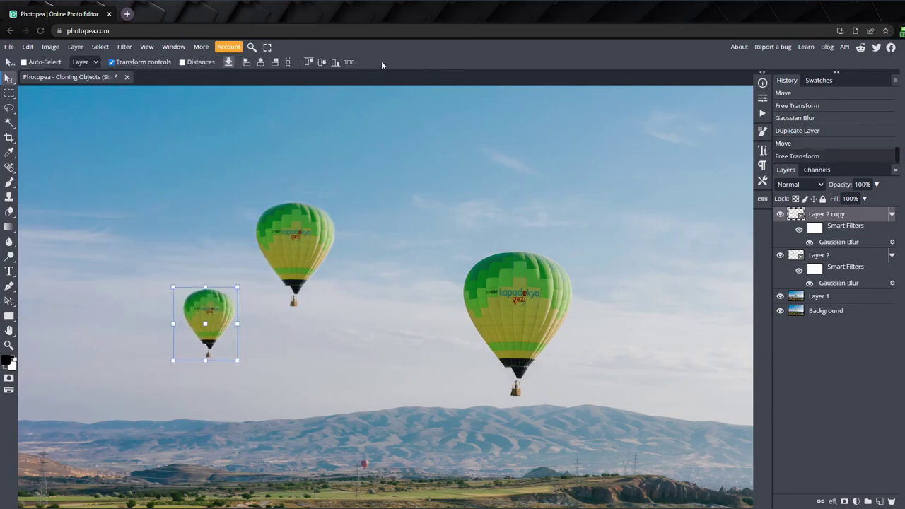
click(111, 62)
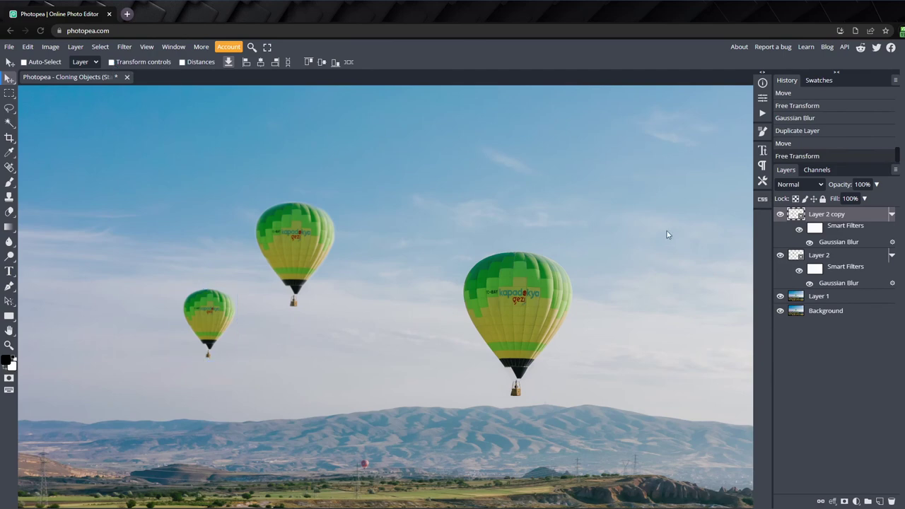
Re-confirm the Gaussian Blur smart filter on Layer 2 copy at a 1.2 px radius
double_click(838, 242)
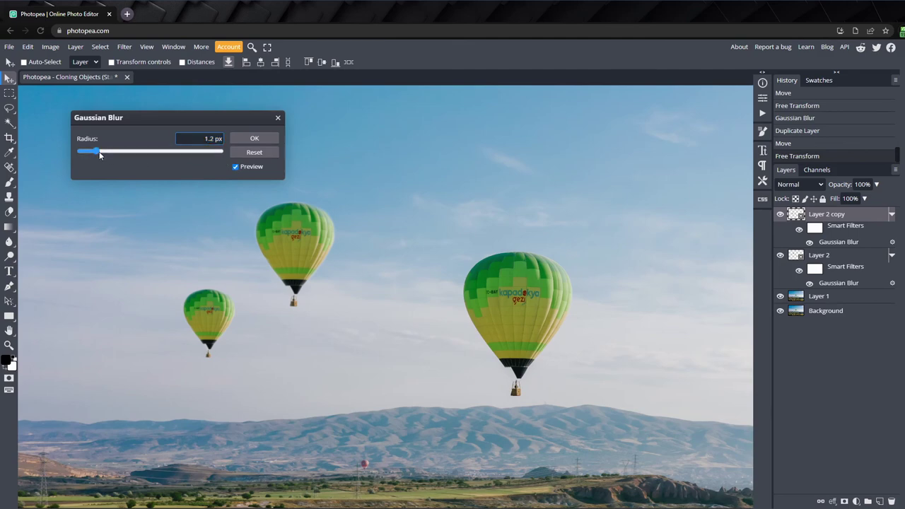
click(254, 138)
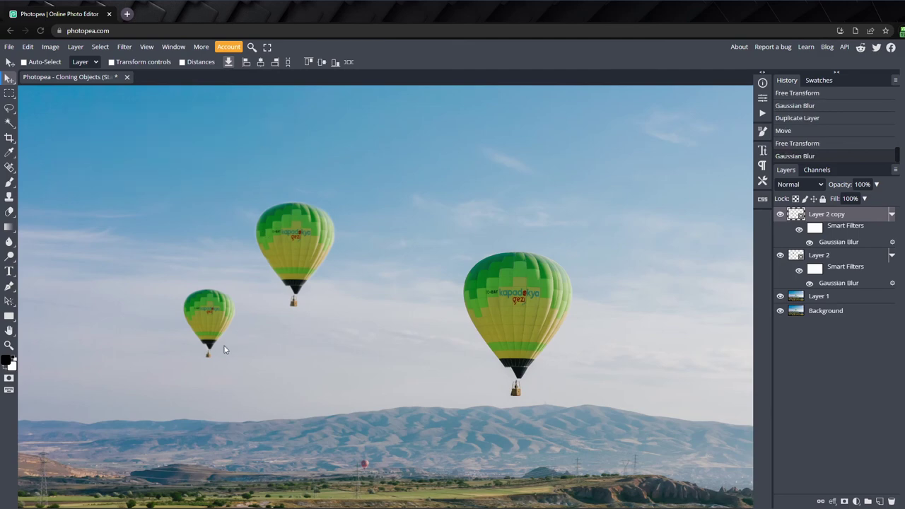
scroll(222, 347, up, 3)
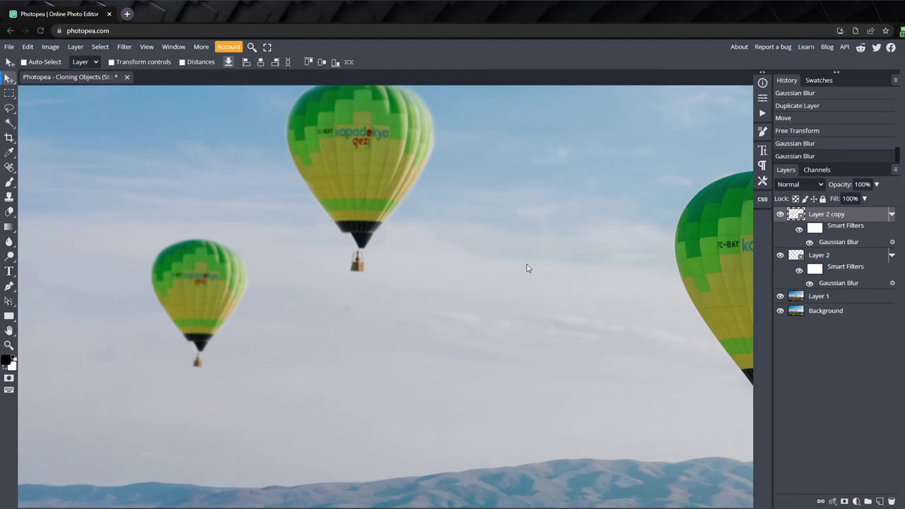
Move the Background layer to the top of the Layers panel and hide it
scroll(511, 285, down, 5)
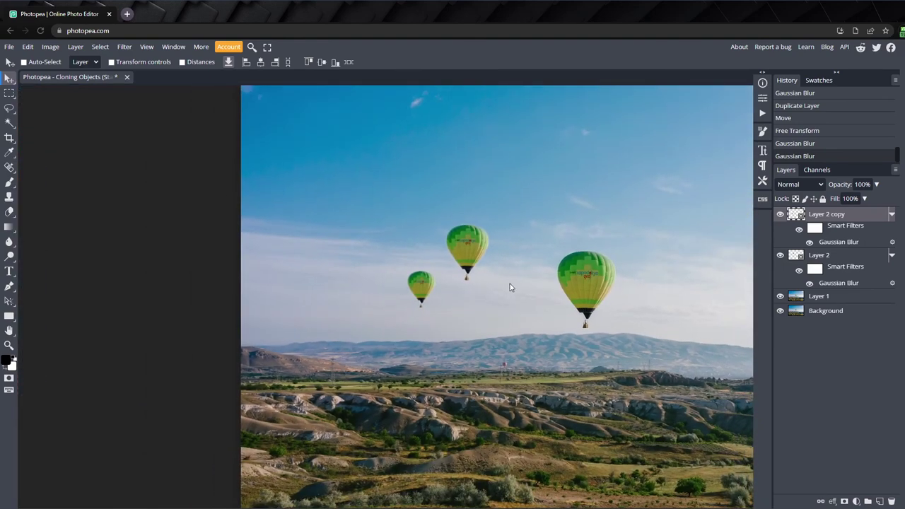
drag(650, 238, 446, 244)
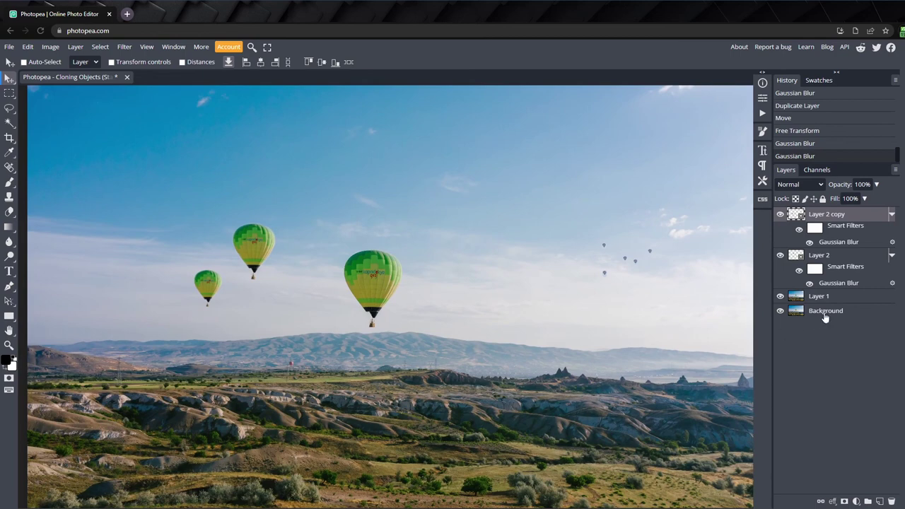
drag(824, 315, 832, 215)
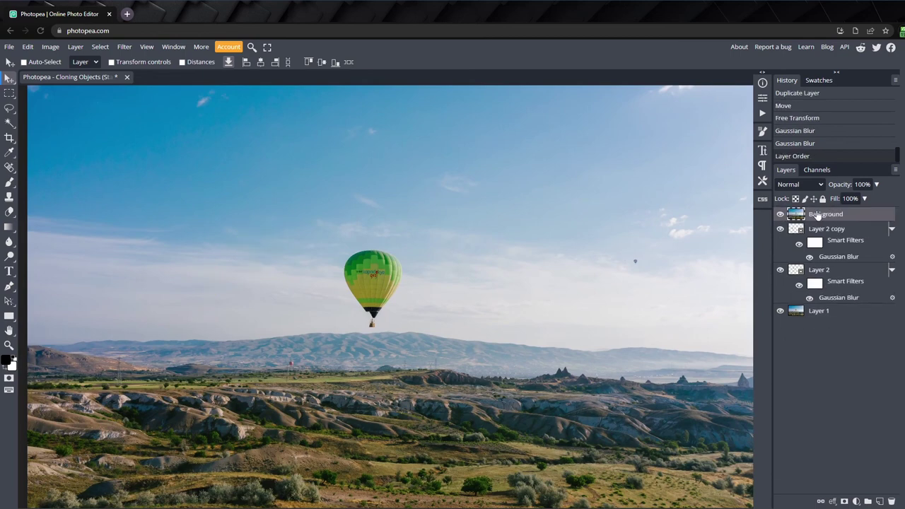
click(781, 215)
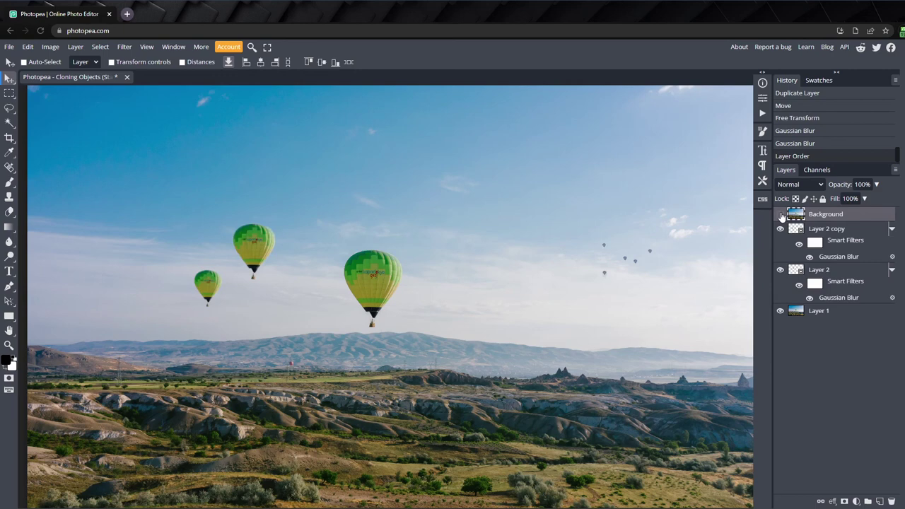